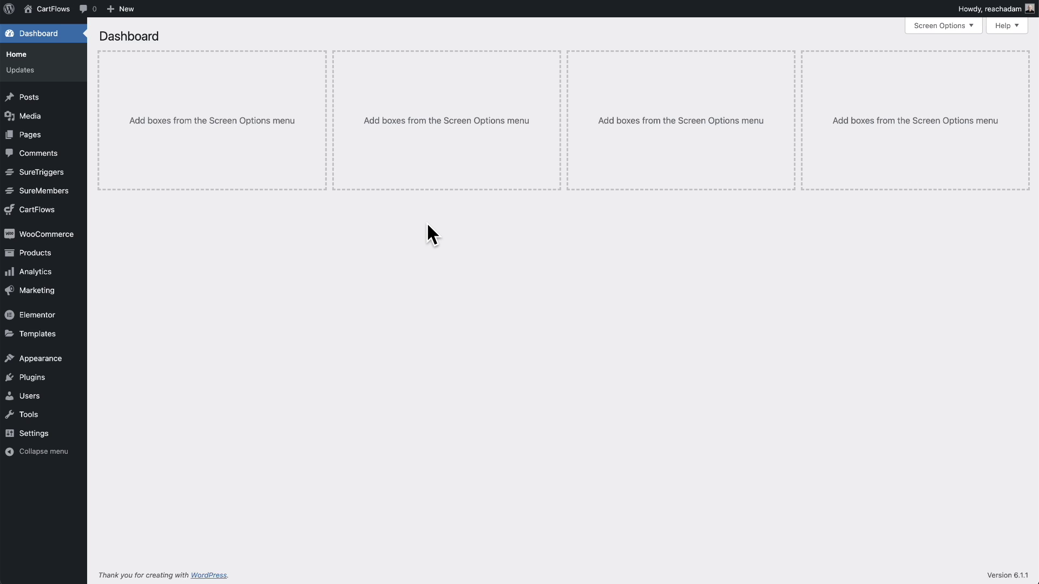
Enable the Custom Field Editor on Store Checkout 01's Form Fields tab
{"action": "mouse_move", "coordinate": [68, 214]}
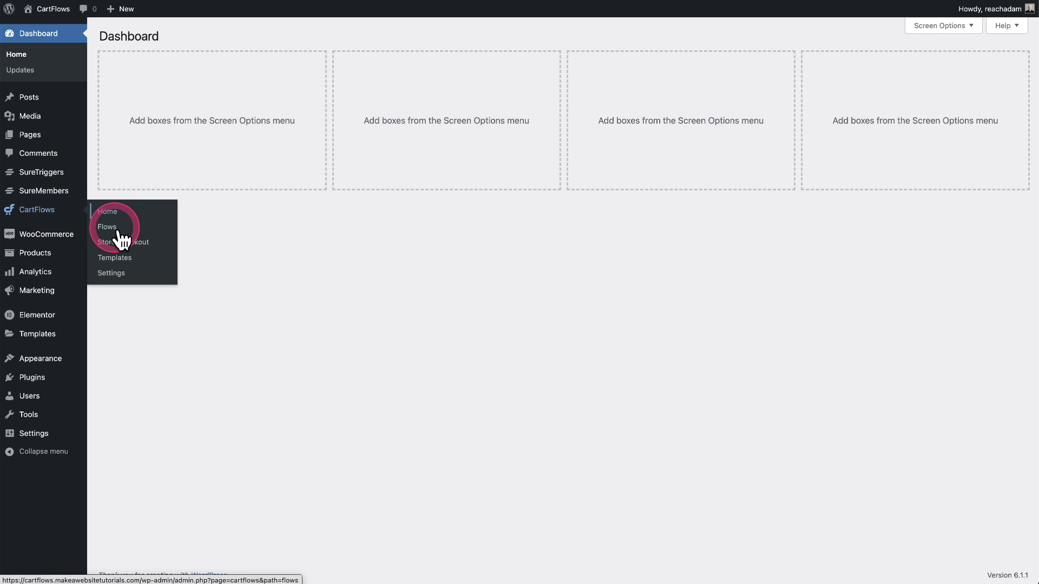
{"action": "left_click", "coordinate": [141, 242]}
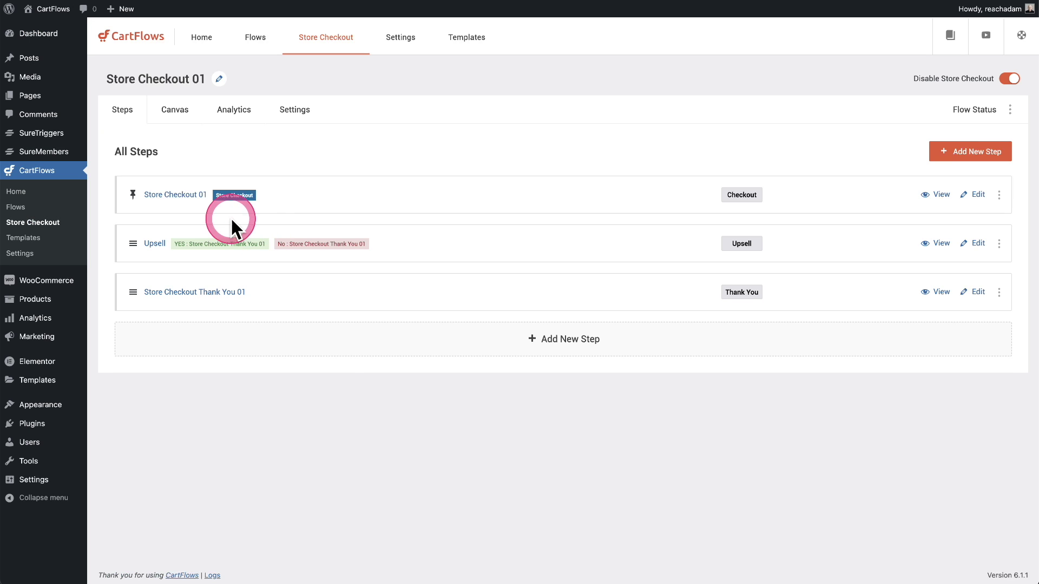
{"action": "left_click", "coordinate": [182, 201]}
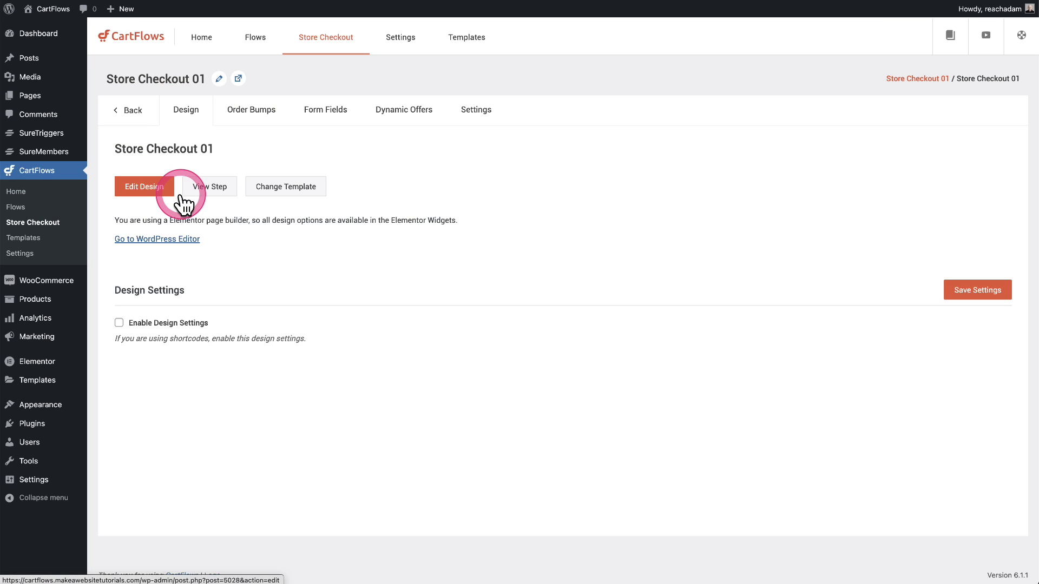
{"action": "left_click", "coordinate": [310, 116]}
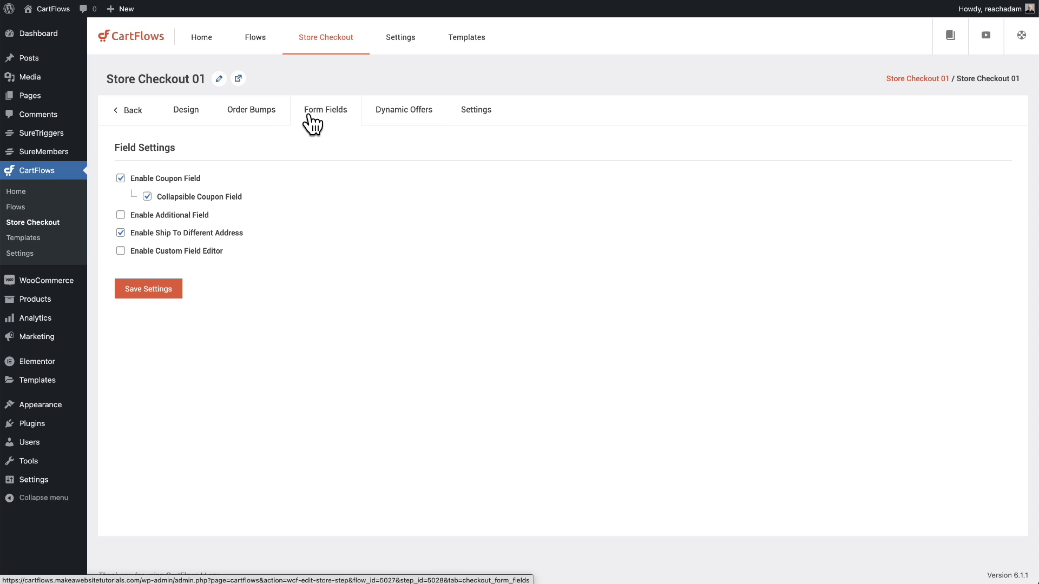
{"action": "left_click", "coordinate": [154, 259]}
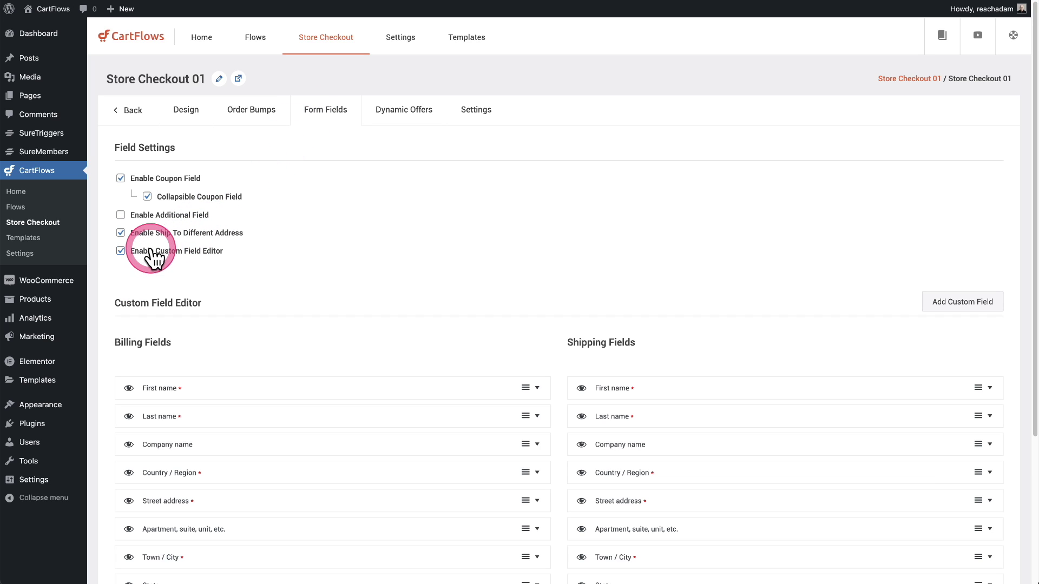
{"action": "scroll", "coordinate": [277, 224], "scroll_direction": "down", "scroll_amount": 4}
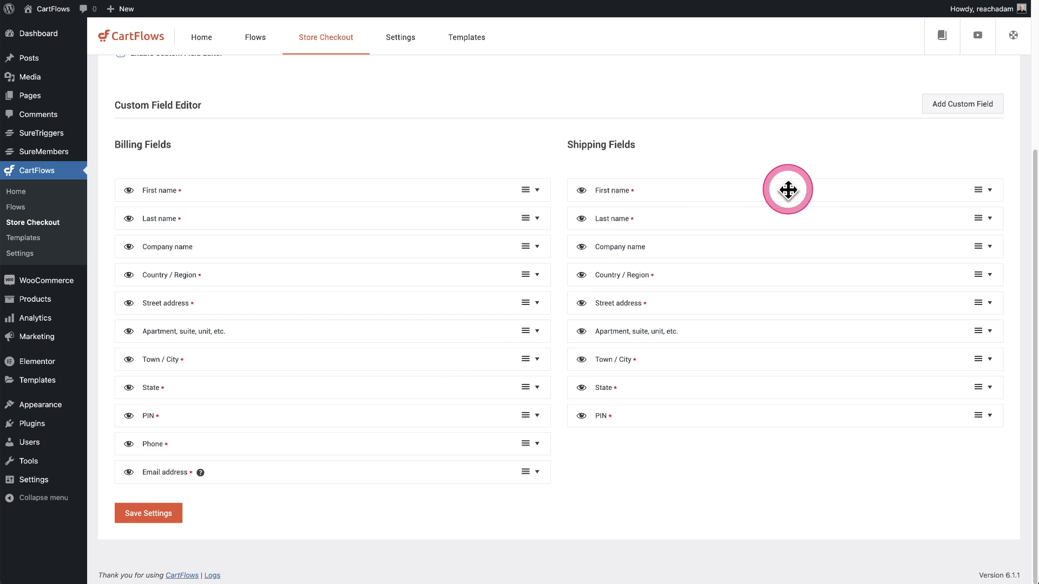
Create a Billing radio field labelled 'What interests you more?'
{"action": "left_click", "coordinate": [955, 115]}
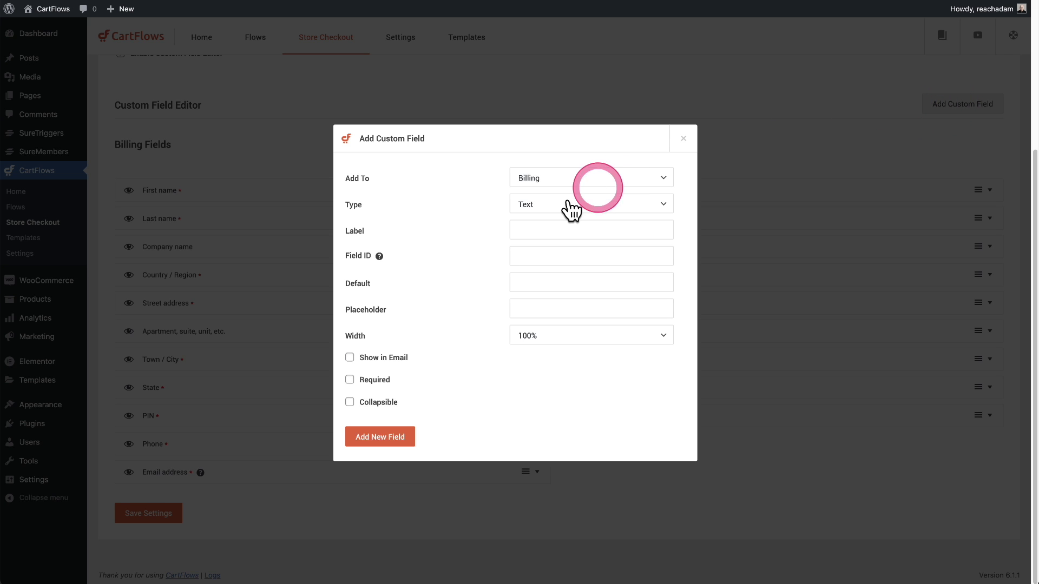
{"action": "left_click", "coordinate": [610, 187]}
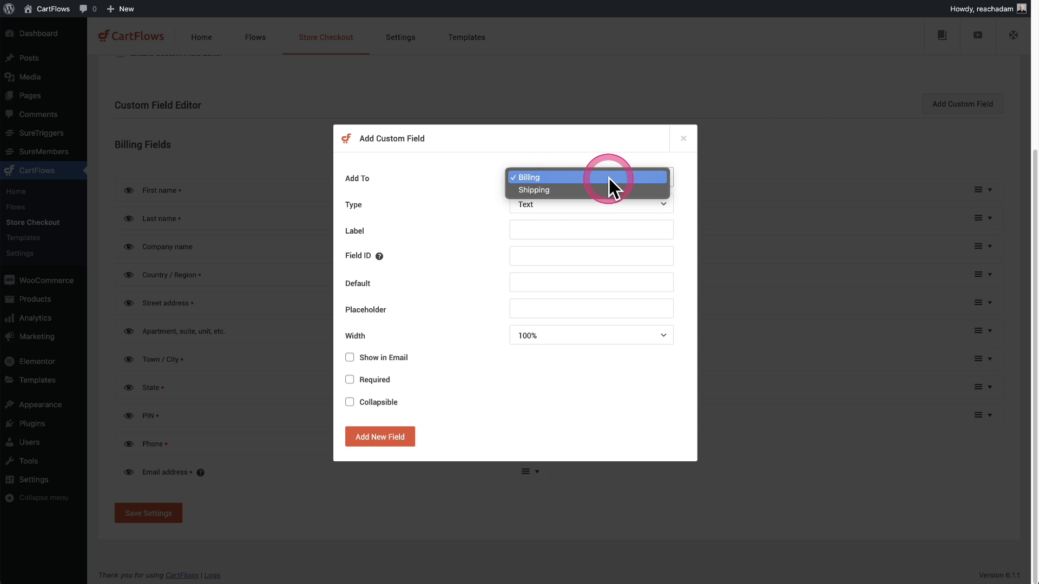
{"action": "left_click", "coordinate": [608, 179]}
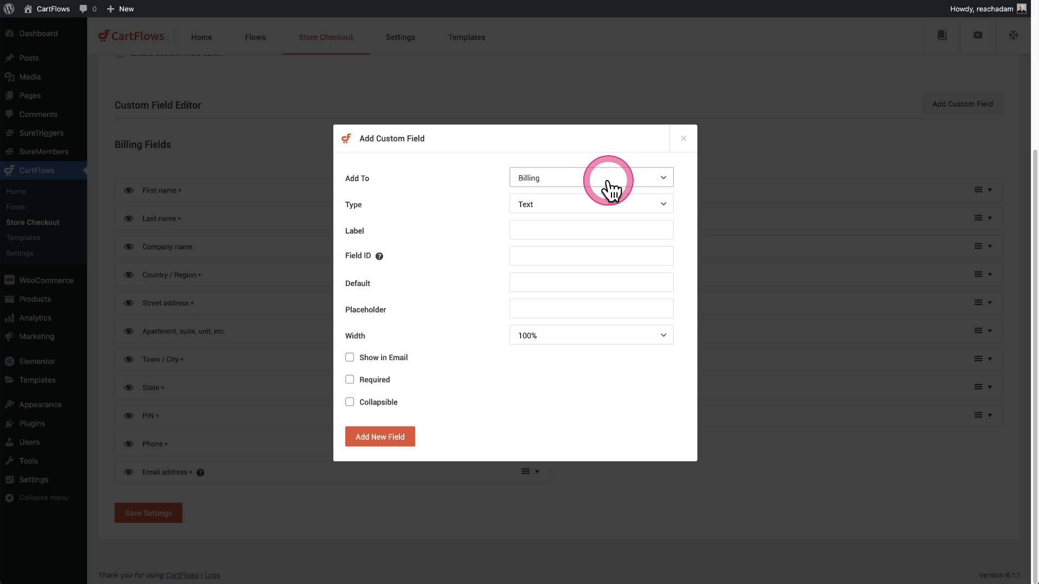
{"action": "left_click", "coordinate": [617, 203]}
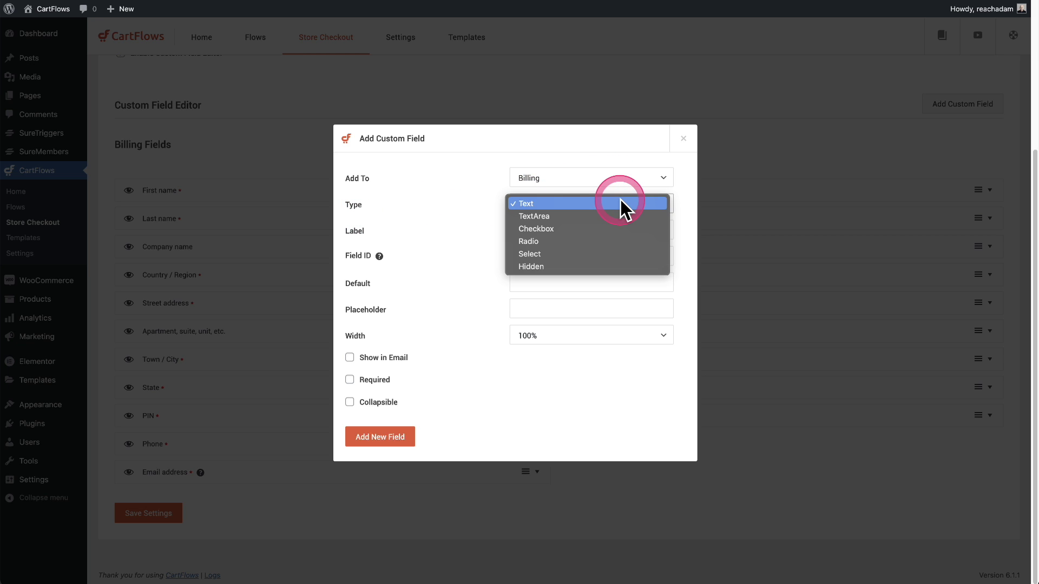
{"action": "left_click", "coordinate": [623, 242]}
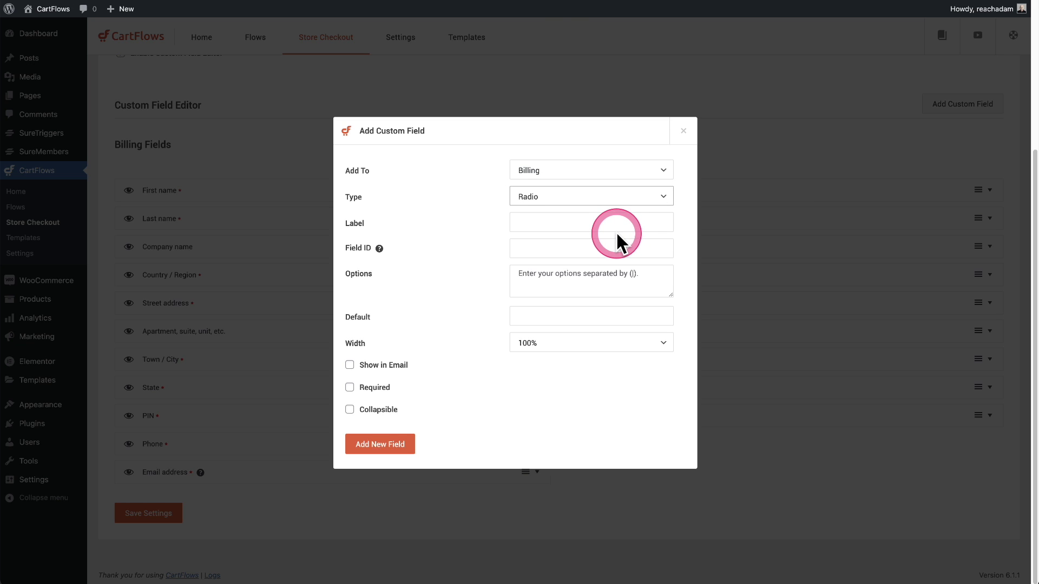
{"action": "left_click", "coordinate": [606, 221]}
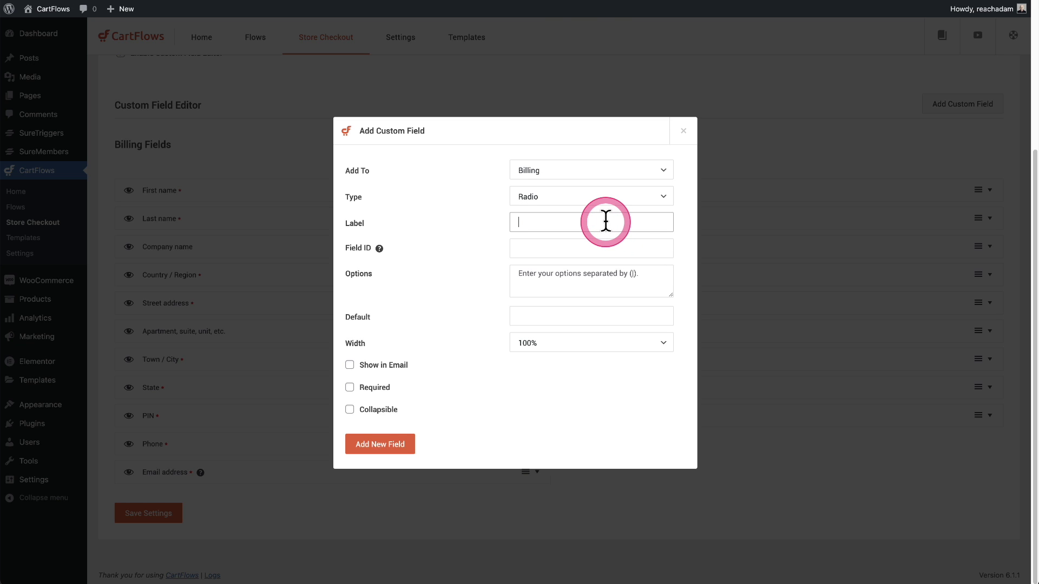
{"action": "type", "text": "What interests you more?"}
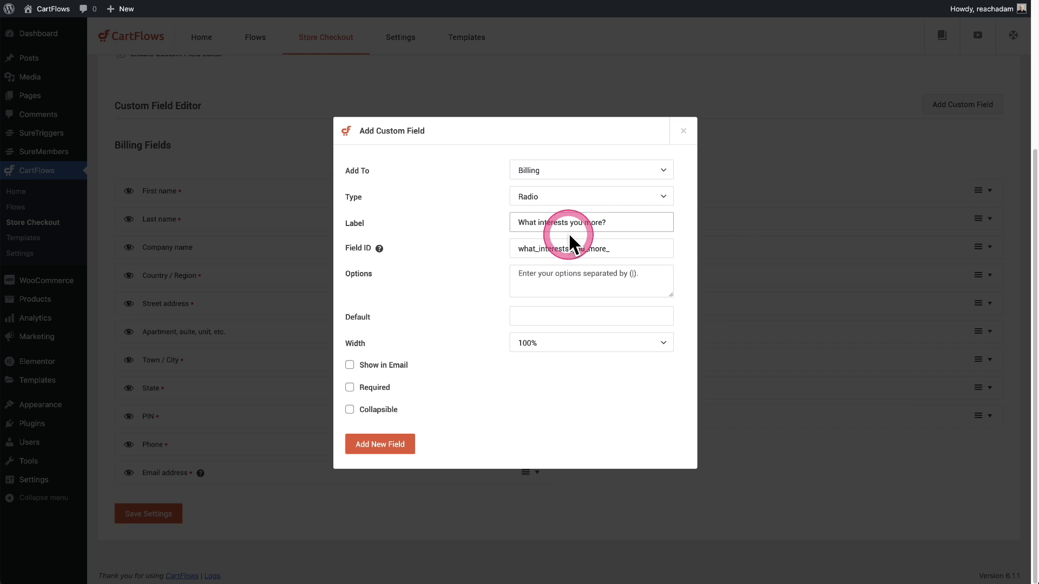
{"action": "left_click", "coordinate": [688, 220]}
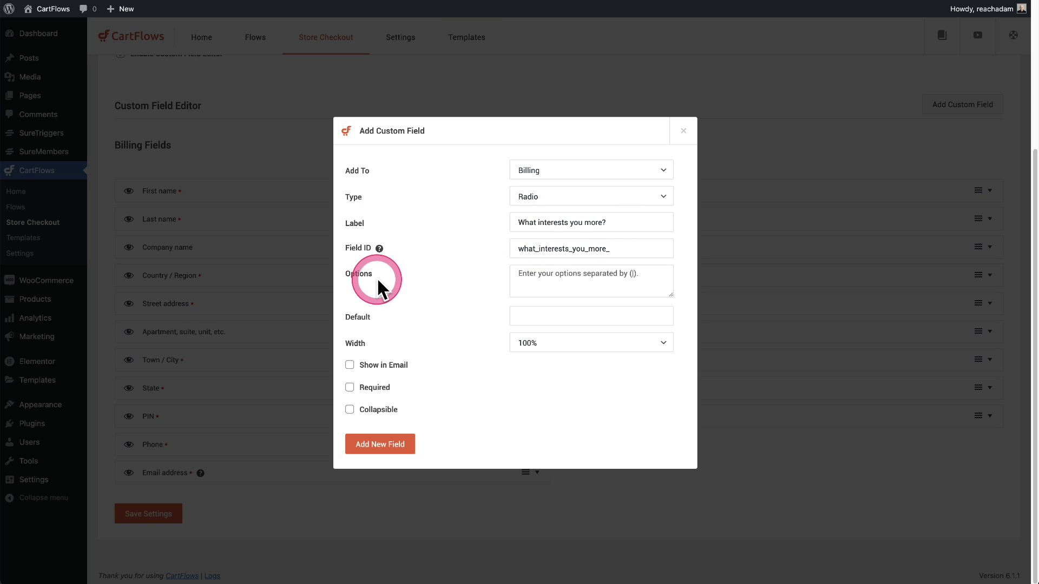
Give the field options Coffee|Produce|Skin Care, make it required, add it and save settings
{"action": "left_click", "coordinate": [543, 276]}
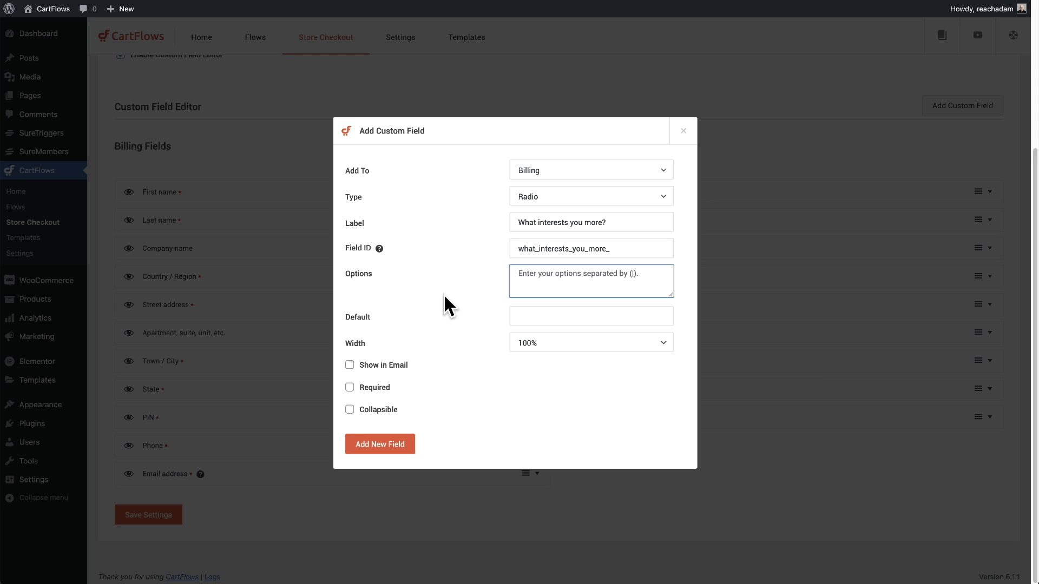
{"action": "type", "text": "Coffee|Produce|Skin Care"}
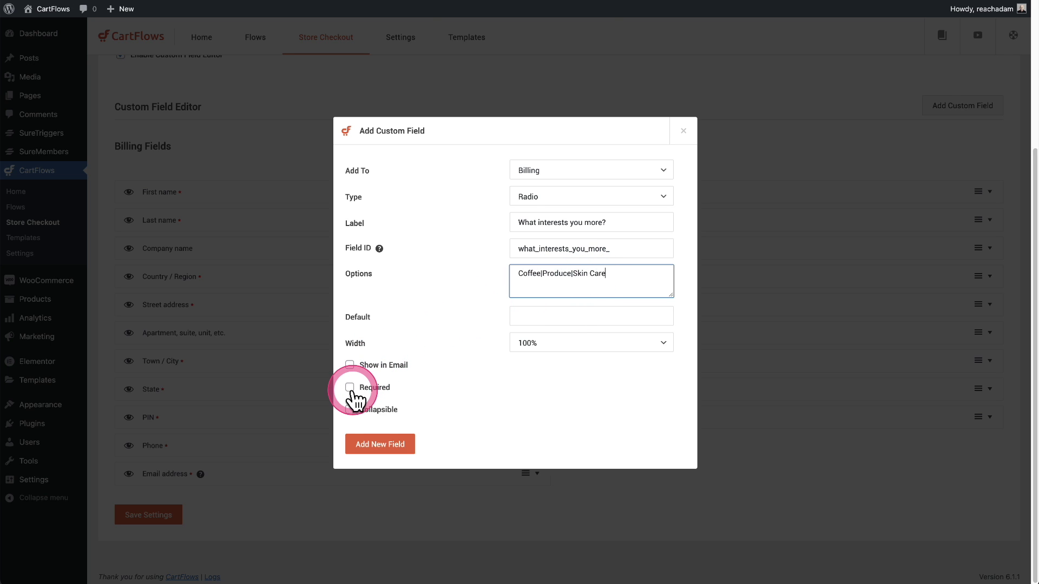
{"action": "left_click", "coordinate": [350, 388]}
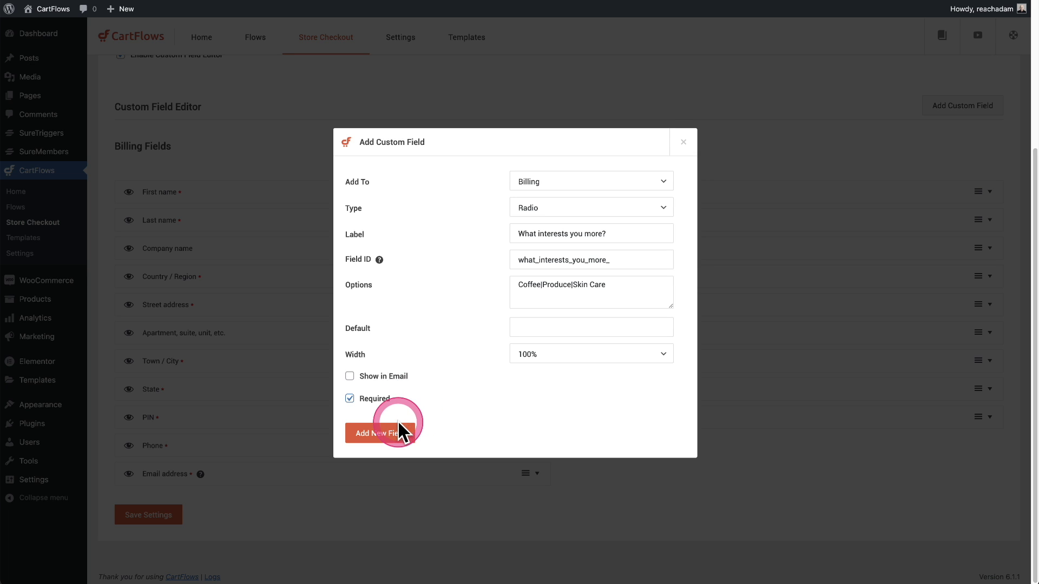
{"action": "left_click", "coordinate": [388, 433]}
{"action": "left_click_drag", "start_coordinate": [372, 497], "coordinate": [288, 496]}
{"action": "left_click", "coordinate": [150, 541]}
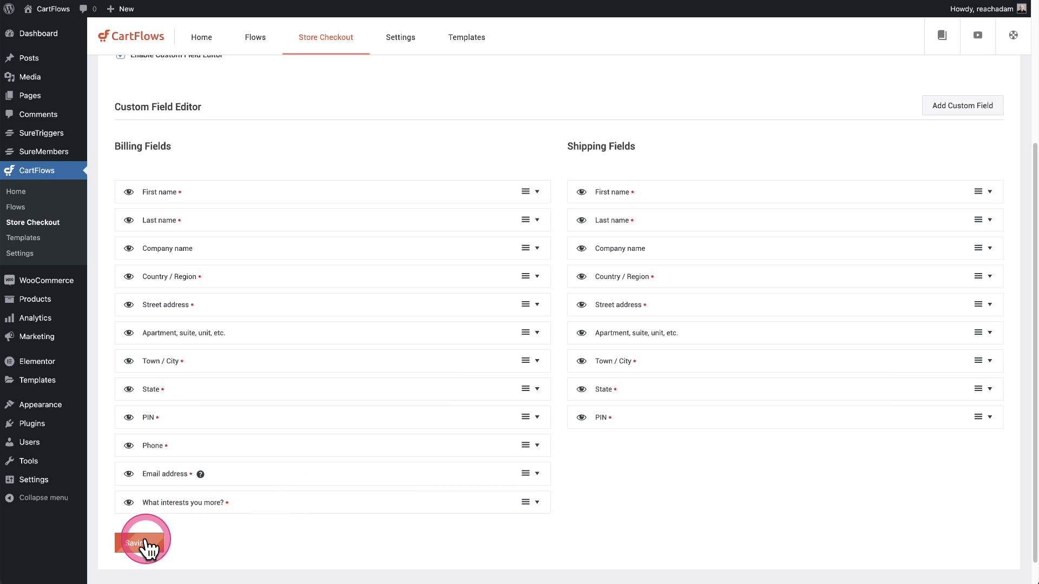
Reload the checkout page to confirm the 'What interests you more?' question appears
{"action": "left_click", "coordinate": [349, 526]}
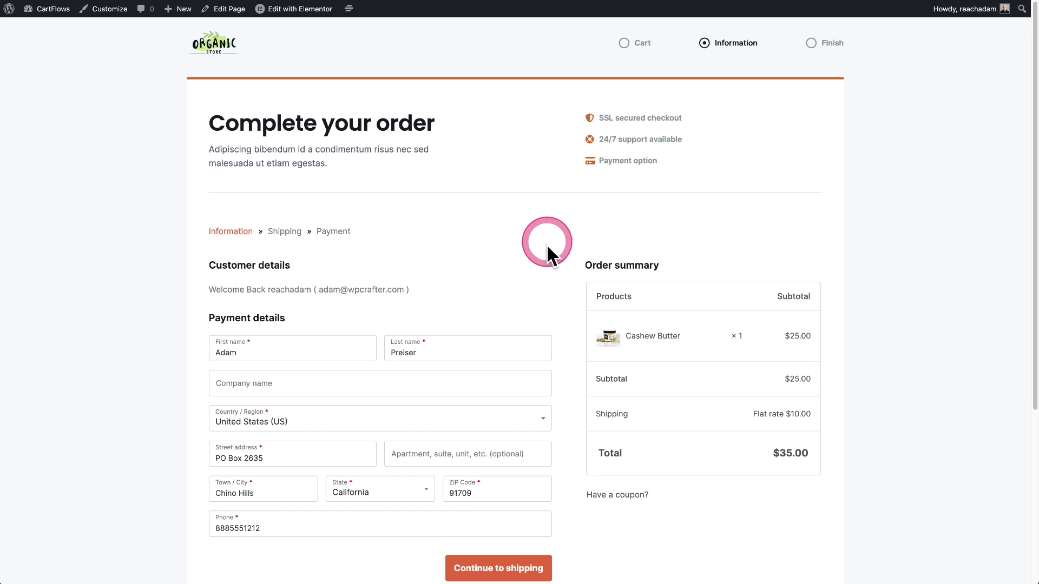
{"action": "key", "text": "super+r"}
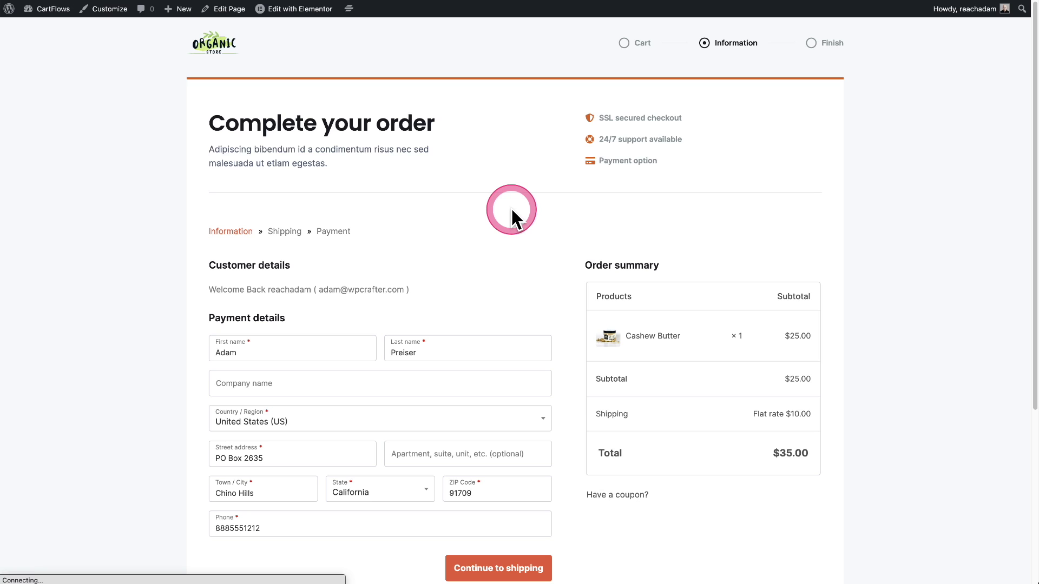
{"action": "scroll", "coordinate": [511, 208], "scroll_direction": "down", "scroll_amount": 5}
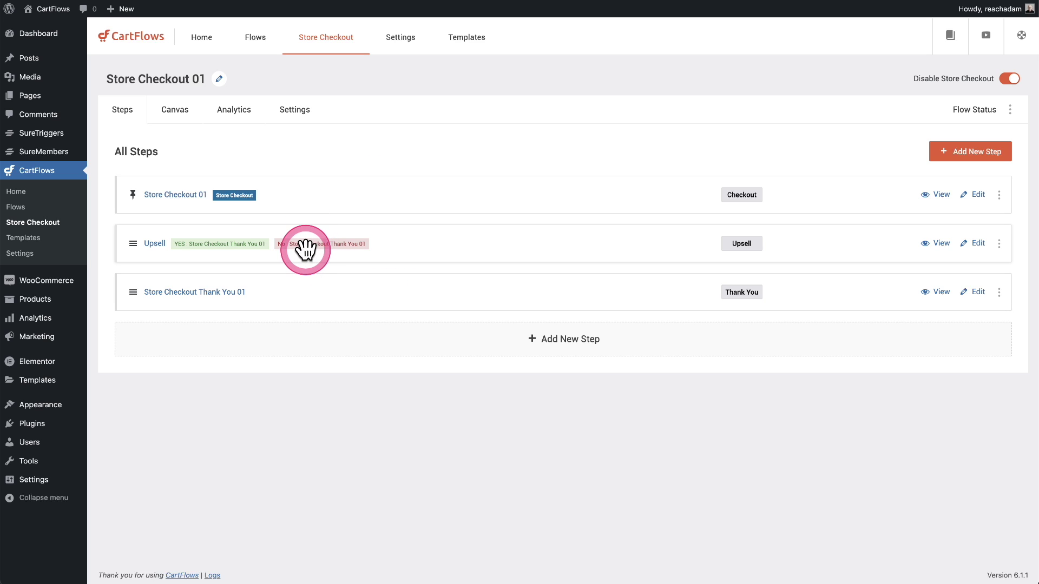
Turn on dynamic offers for Store Checkout 01 with the first rule redirecting to Upsell
{"action": "left_click", "coordinate": [182, 195]}
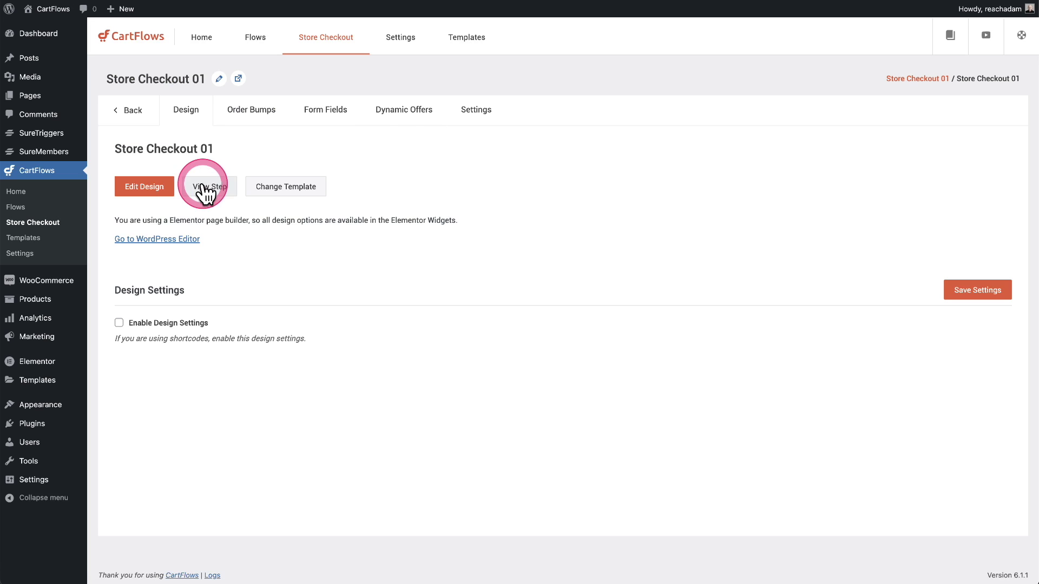
{"action": "left_click", "coordinate": [391, 113]}
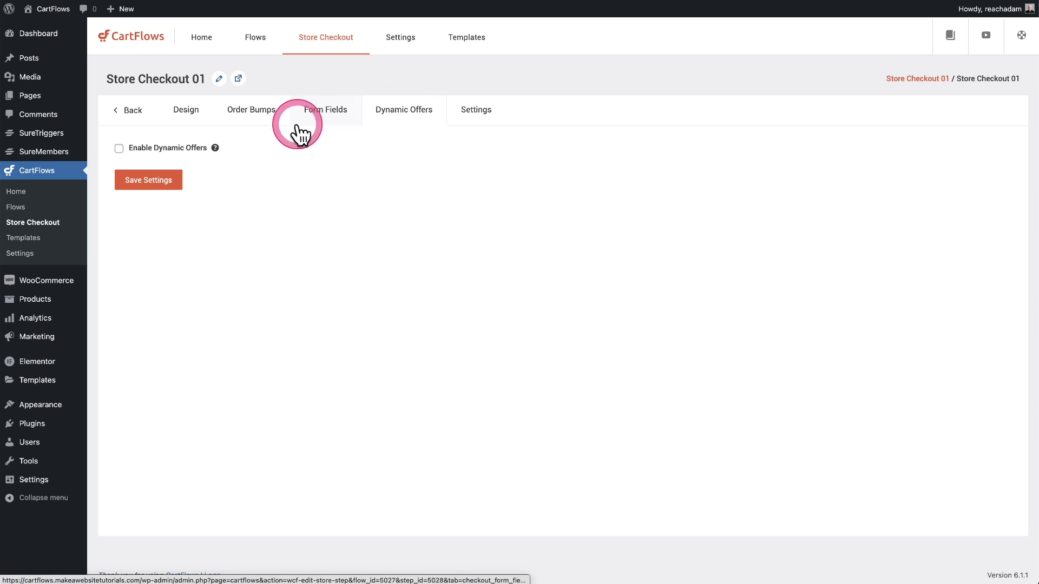
{"action": "left_click", "coordinate": [119, 148]}
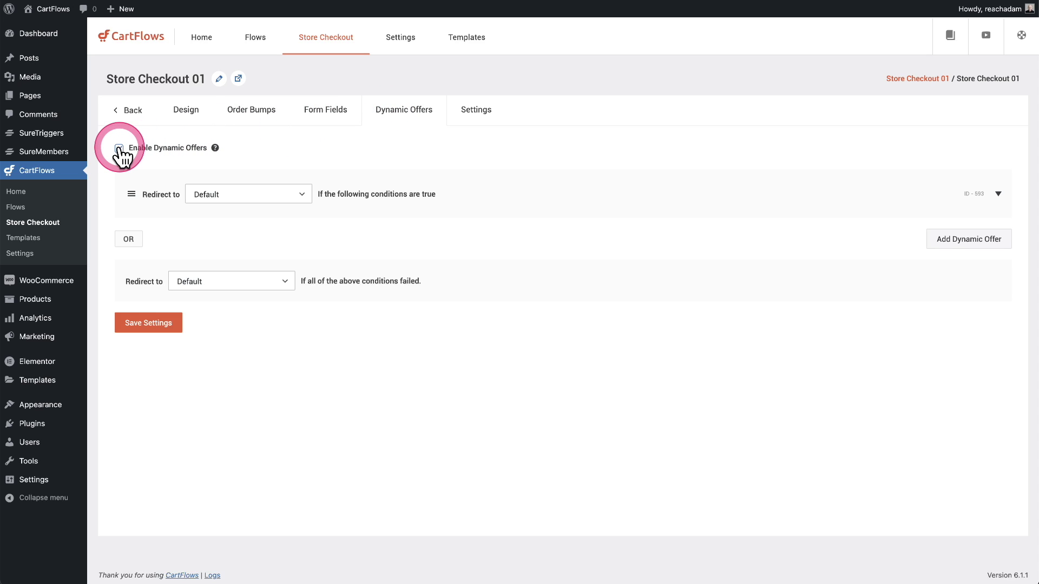
{"action": "left_click", "coordinate": [278, 194]}
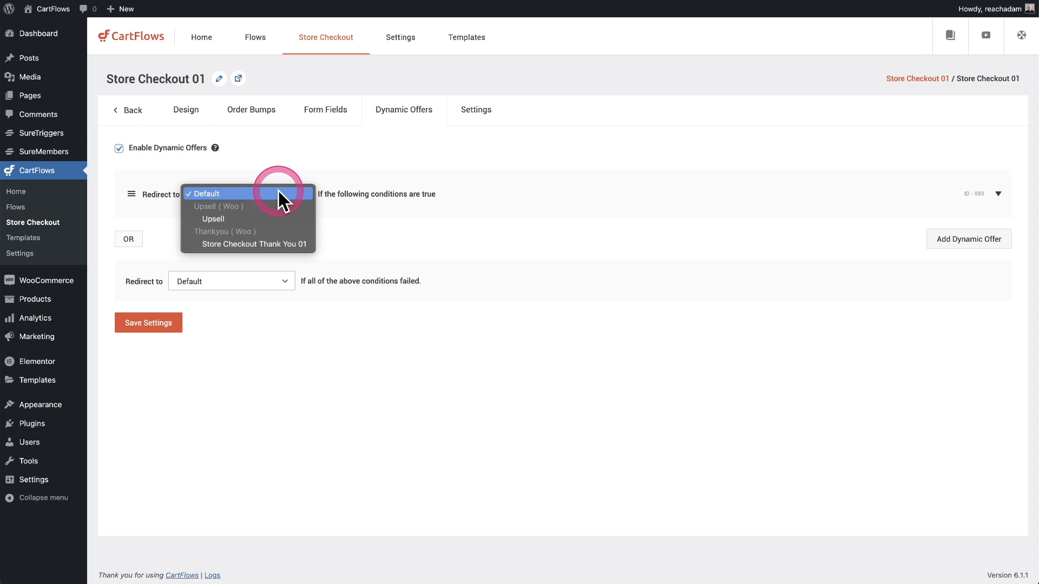
{"action": "left_click", "coordinate": [222, 221]}
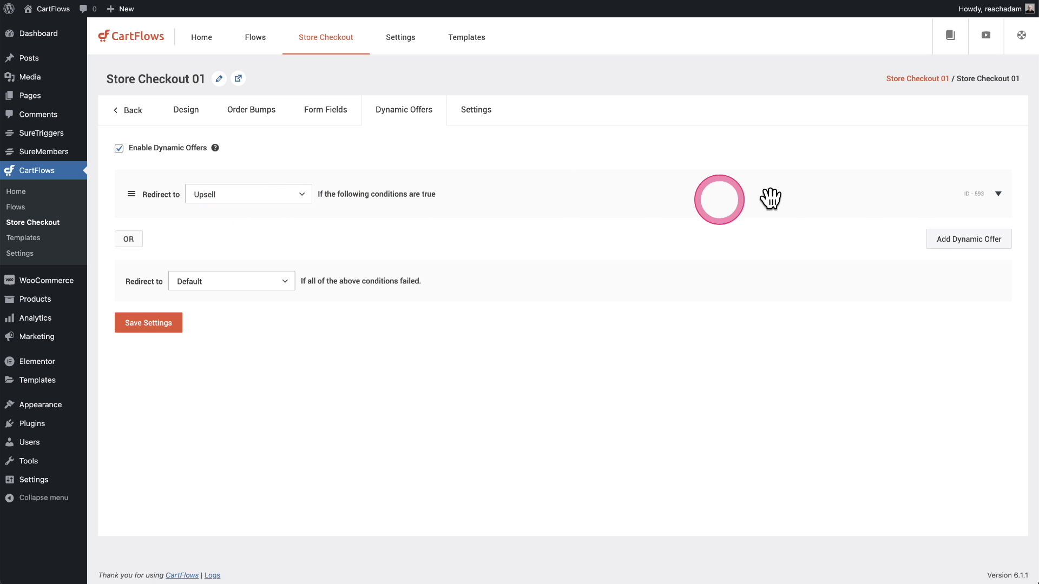
Set the Upsell rule's condition type to Order Custom Field
{"action": "left_click", "coordinate": [998, 194]}
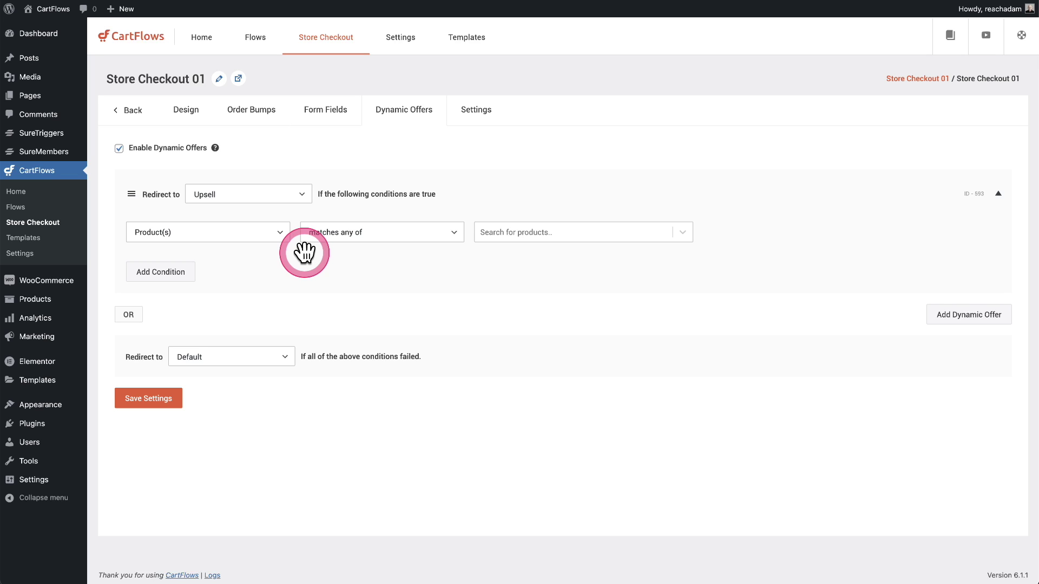
{"action": "left_click", "coordinate": [282, 233]}
{"action": "left_click_drag", "start_coordinate": [282, 233], "coordinate": [203, 369]}
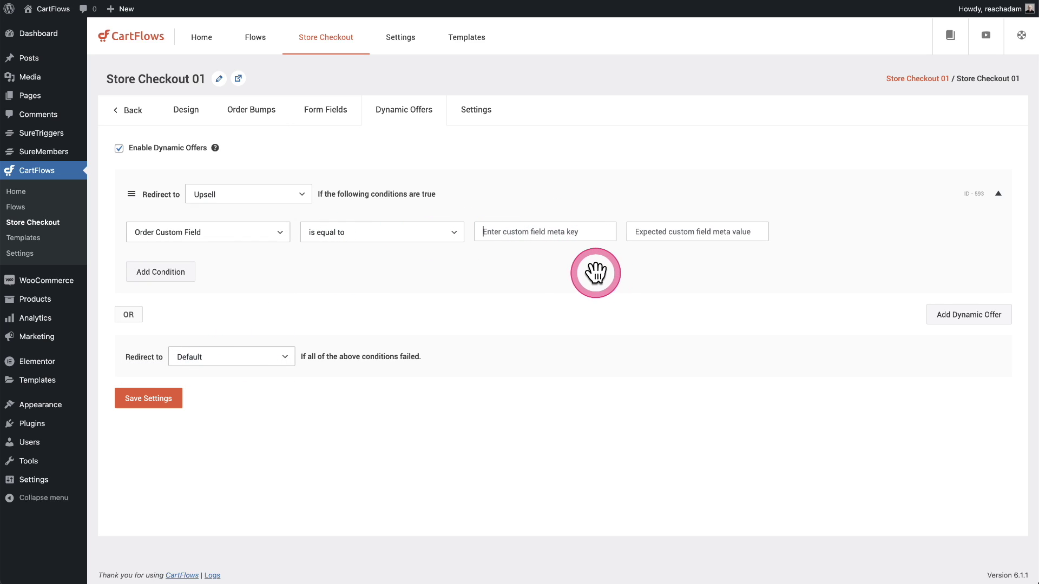
{"action": "left_click", "coordinate": [580, 233]}
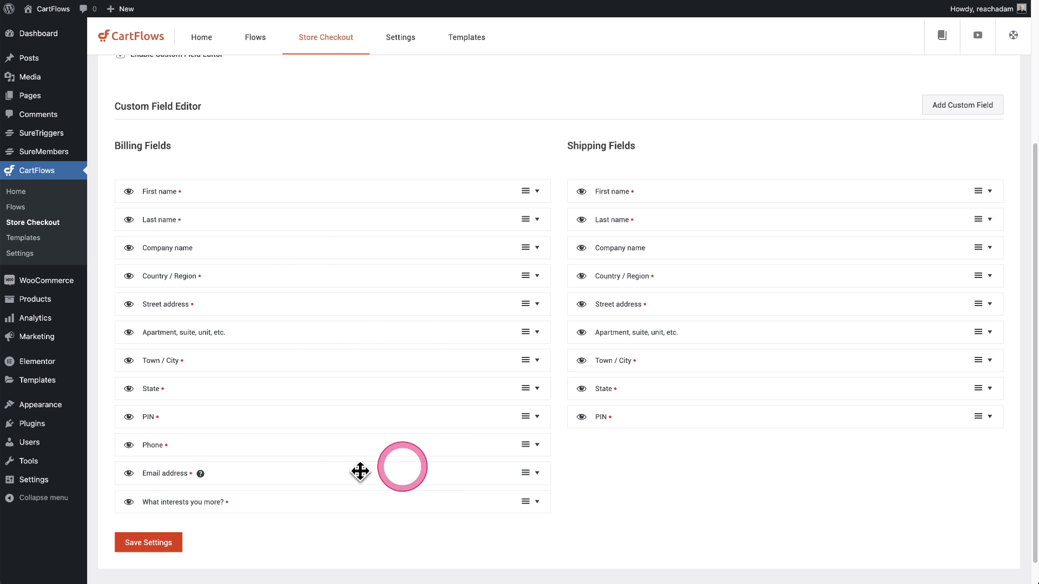
Copy the field ID billing_what_interests_you_more_ from the 'What interests you more?' billing field
{"action": "left_click", "coordinate": [537, 502]}
{"action": "scroll", "coordinate": [383, 324], "scroll_direction": "down", "scroll_amount": 4}
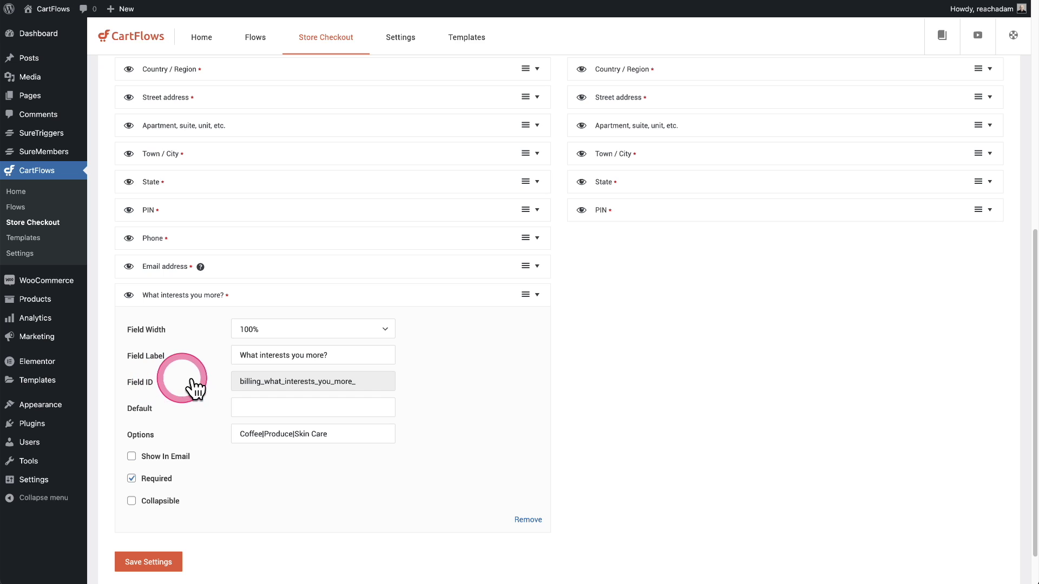
{"action": "double_click", "coordinate": [303, 383]}
{"action": "key", "text": "ctrl+c"}
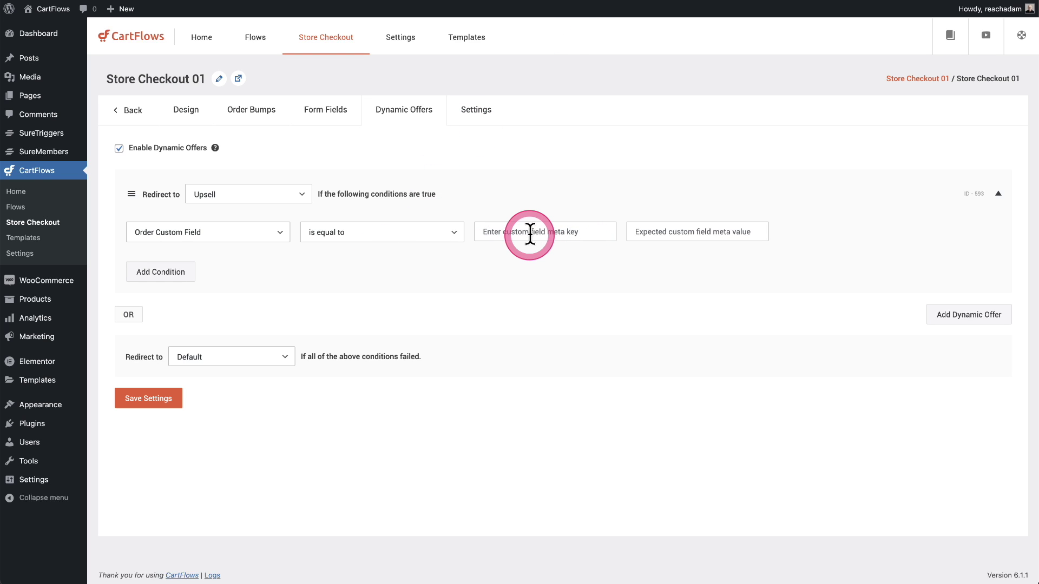
Make the condition billing_what_interests_you_more_ equal to Coffee
{"action": "left_click", "coordinate": [530, 235]}
{"action": "key", "text": "ctrl+v"}
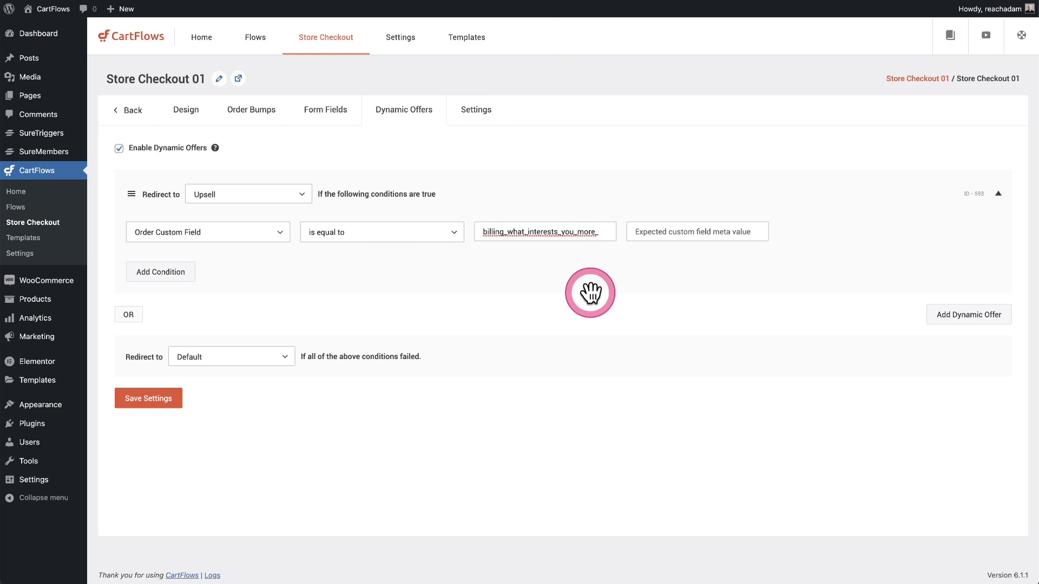
{"action": "left_click", "coordinate": [663, 232]}
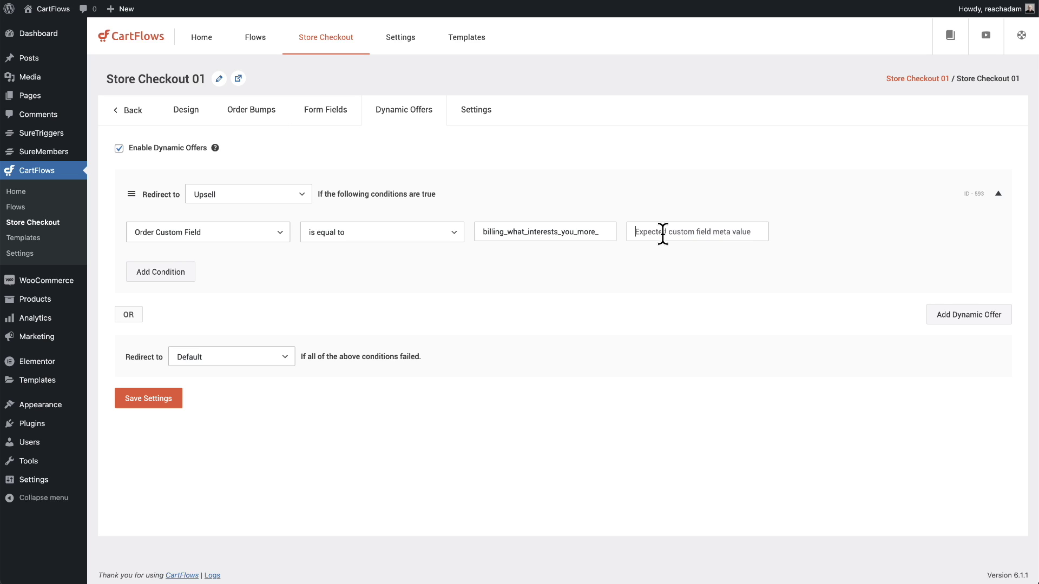
{"action": "type", "text": "Coffee"}
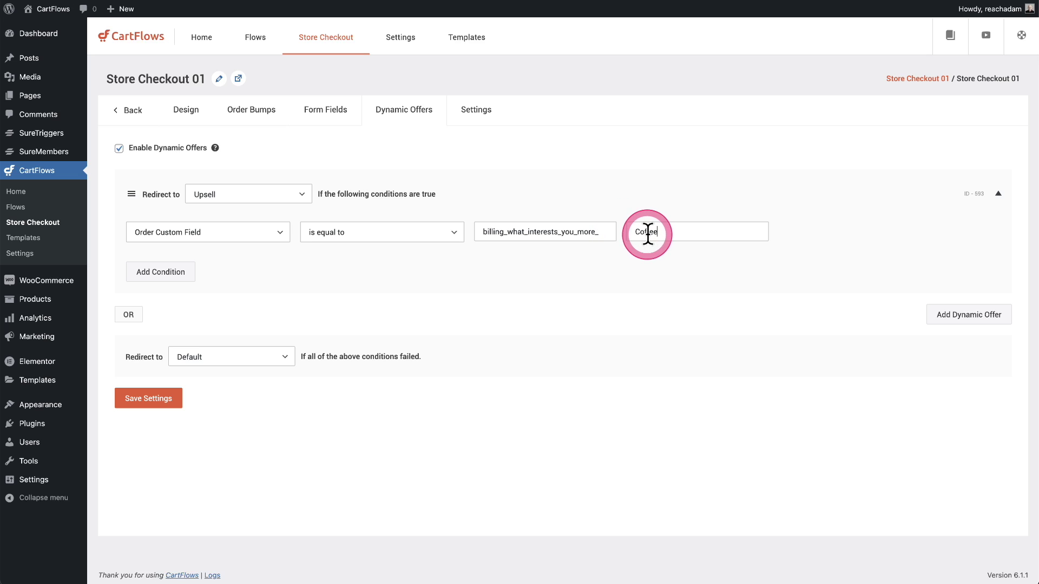
Set the fallback redirect to Store Checkout Thank You 01 and save the settings
{"action": "left_click", "coordinate": [274, 358]}
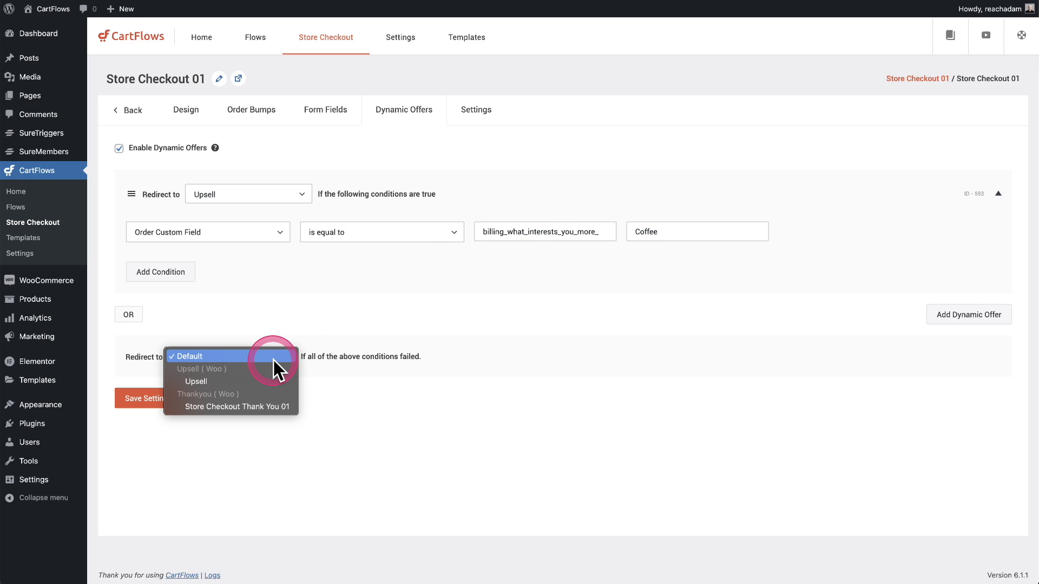
{"action": "left_click", "coordinate": [264, 407]}
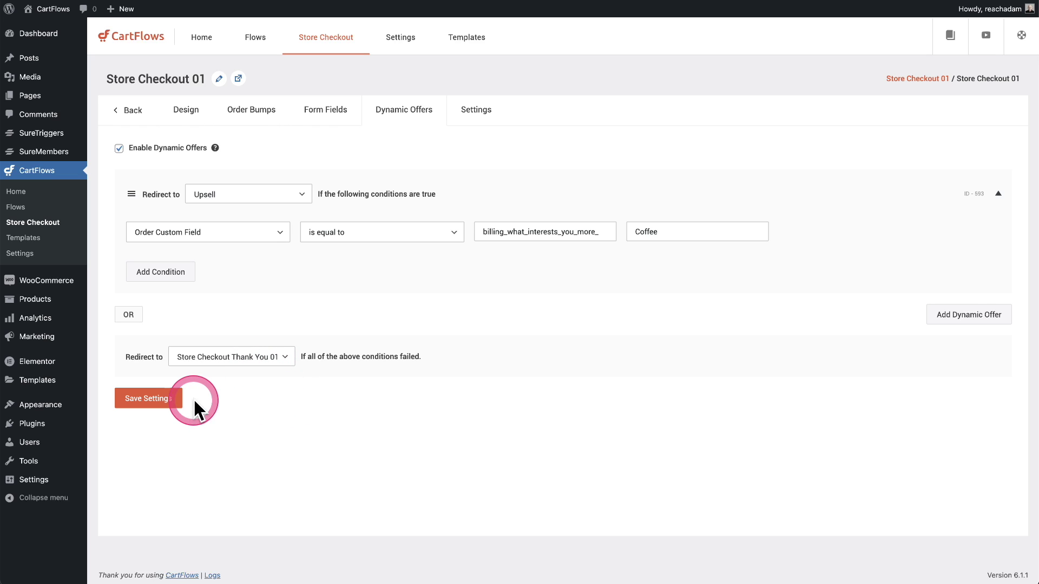
{"action": "left_click", "coordinate": [169, 400]}
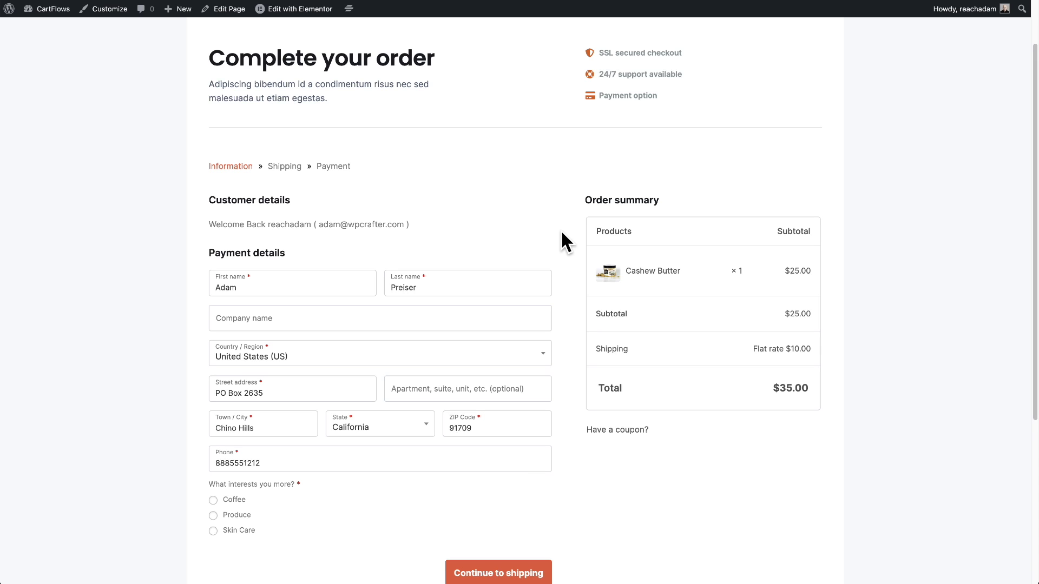
Place a test order answering Produce, continuing through shipping and payment to Buy Now
{"action": "scroll", "coordinate": [561, 232], "scroll_direction": "down", "scroll_amount": 1}
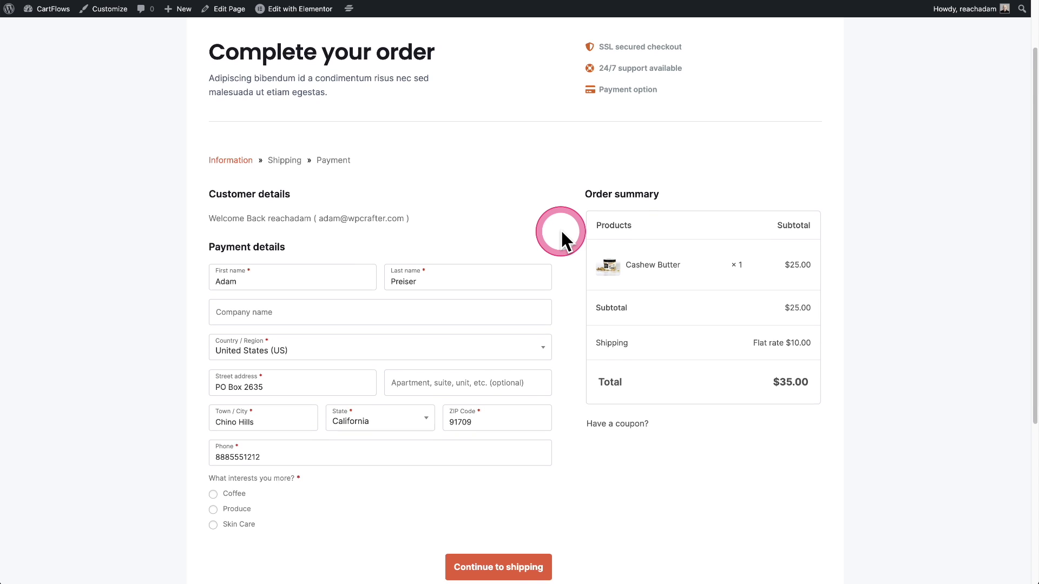
{"action": "scroll", "coordinate": [560, 232], "scroll_direction": "down", "scroll_amount": 3}
{"action": "left_click", "coordinate": [216, 411]}
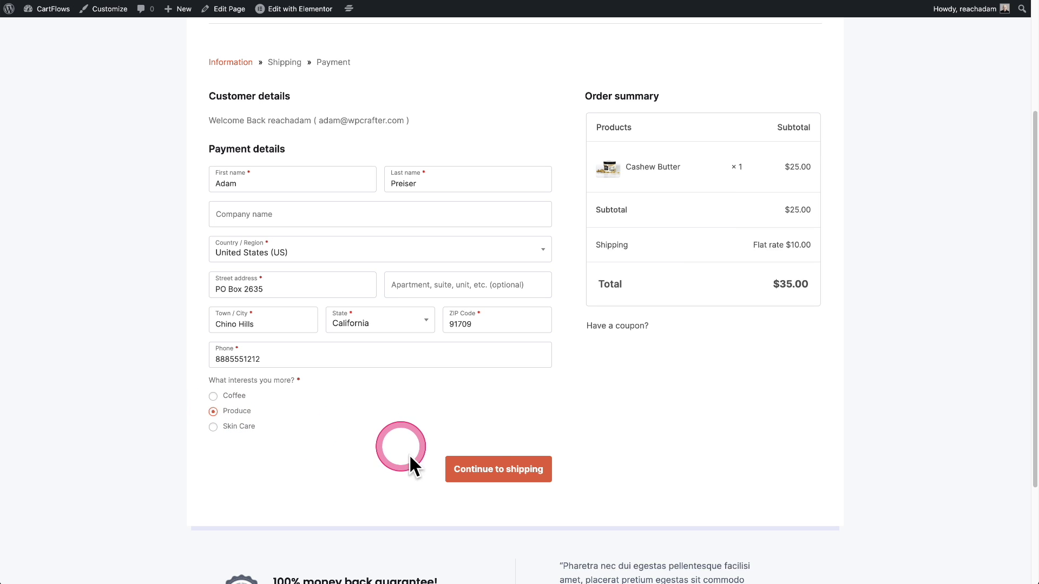
{"action": "left_click", "coordinate": [489, 469]}
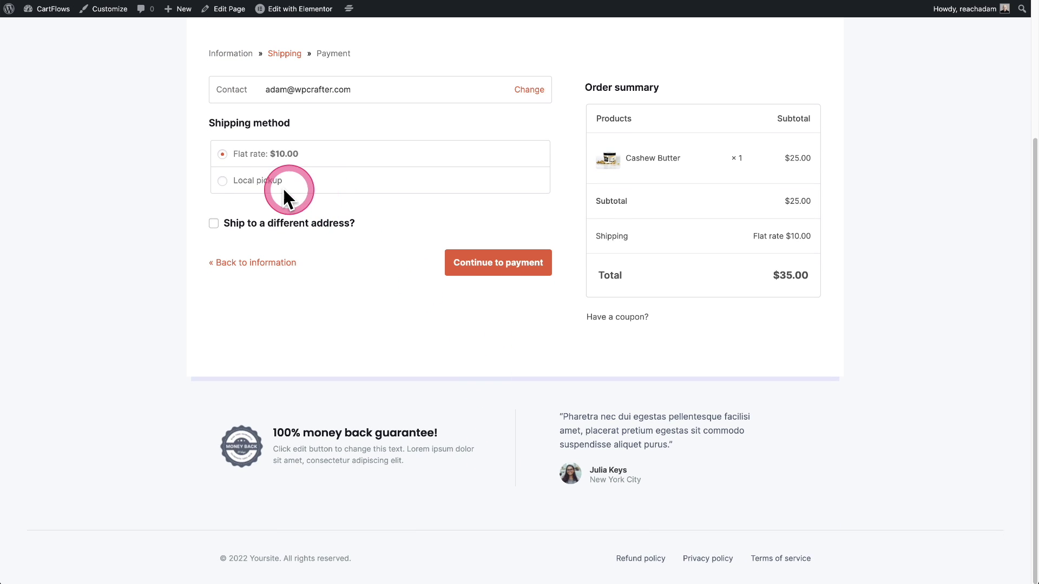
{"action": "left_click", "coordinate": [483, 262]}
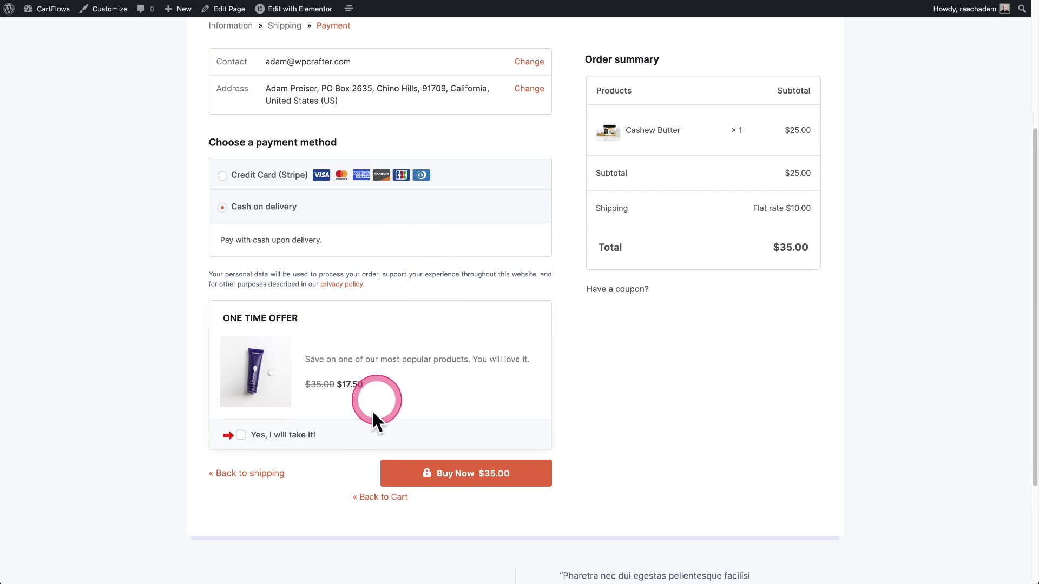
{"action": "left_click", "coordinate": [464, 475]}
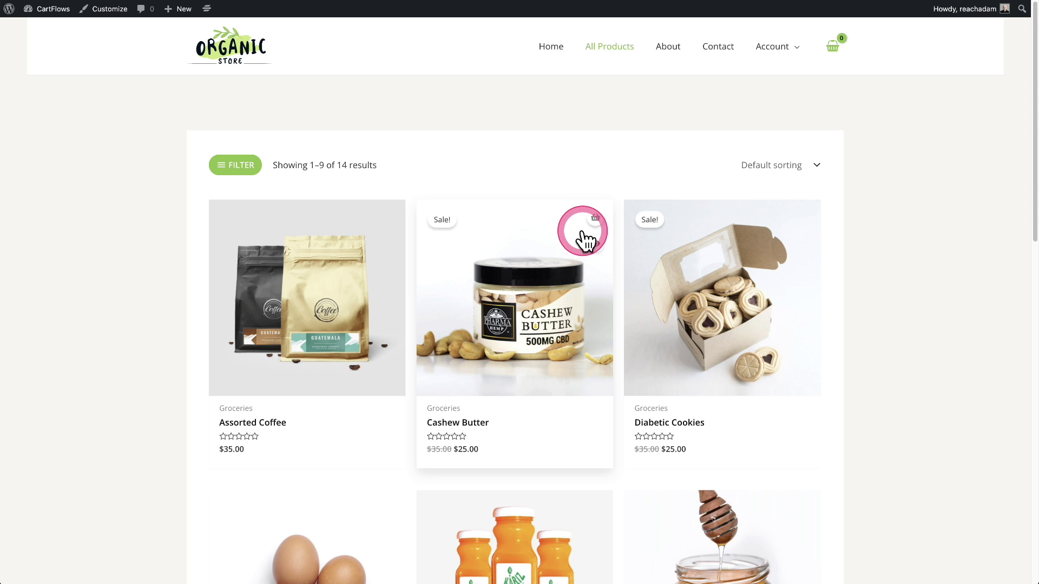
Check out the Cashew Butter cart answering Coffee, through shipping and payment to Buy Now
{"action": "mouse_move", "coordinate": [831, 49]}
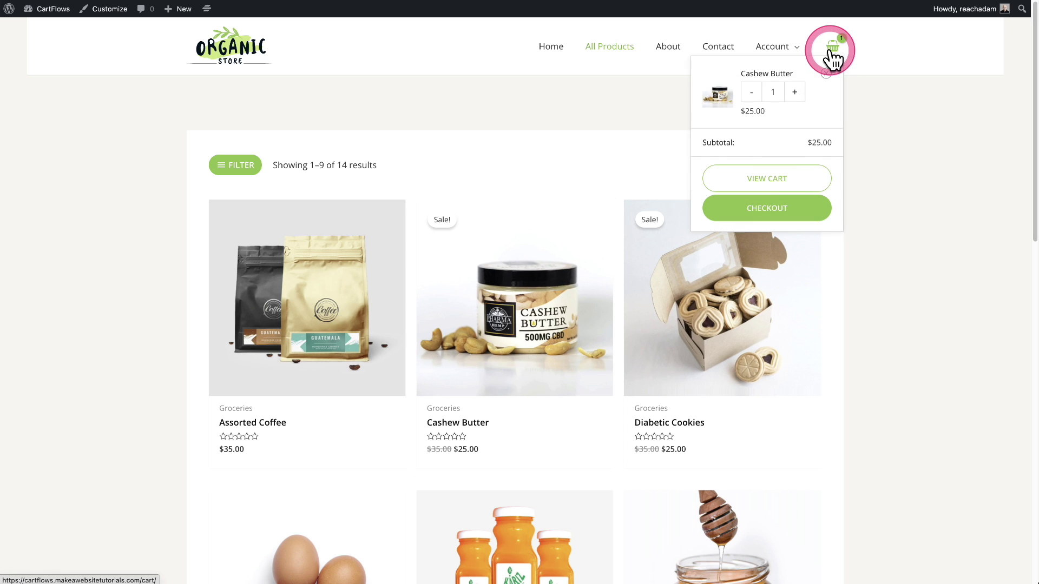
{"action": "left_click", "coordinate": [786, 217]}
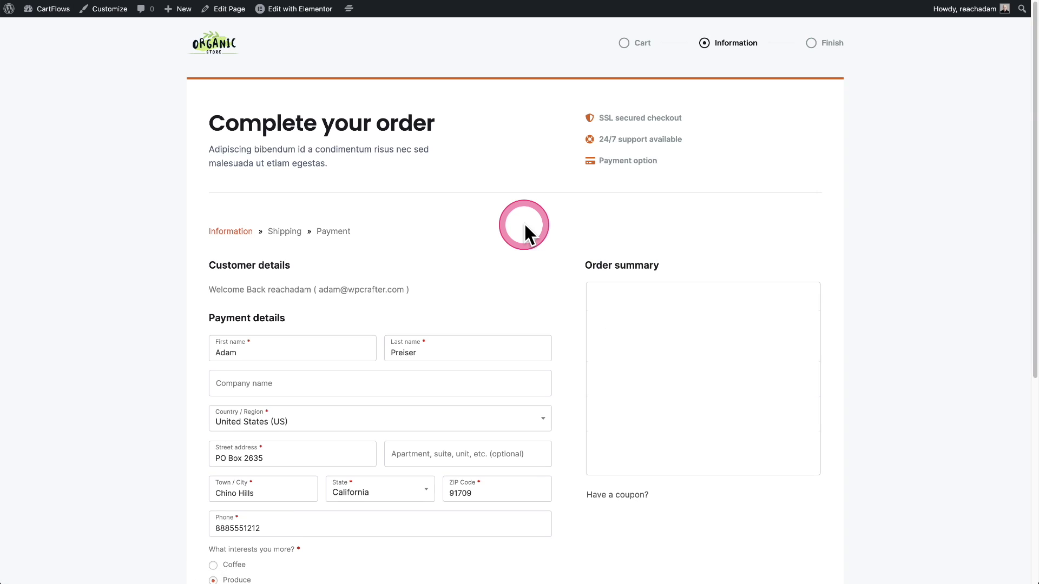
{"action": "scroll", "coordinate": [524, 223], "scroll_direction": "down", "scroll_amount": 6}
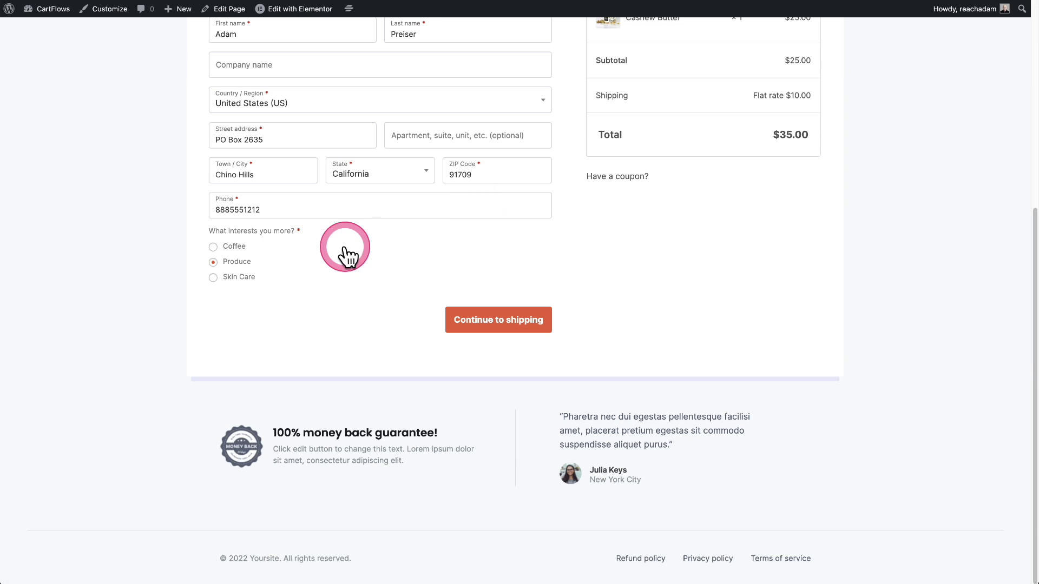
{"action": "left_click", "coordinate": [213, 247]}
{"action": "left_click", "coordinate": [499, 320]}
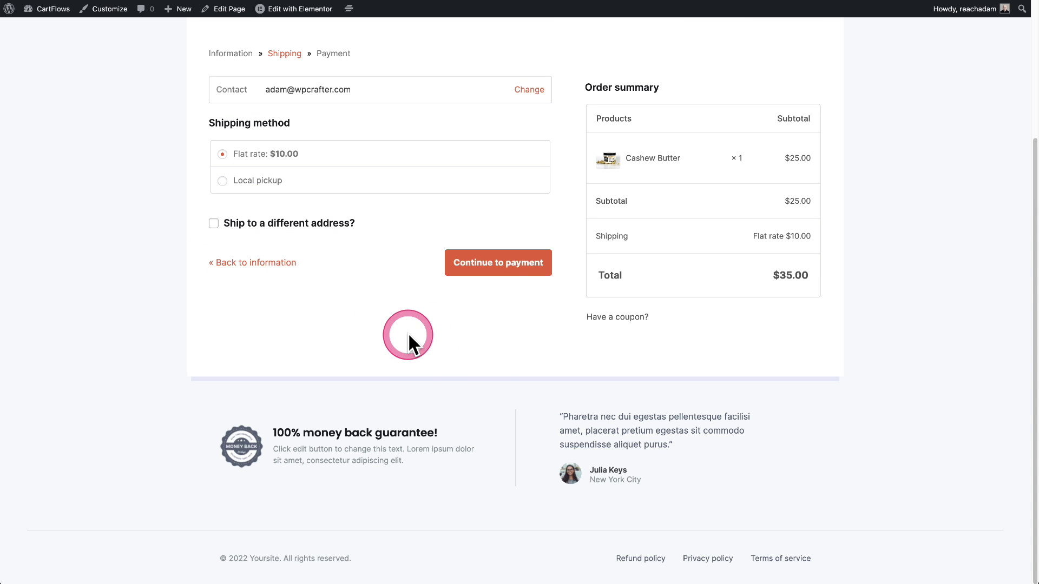
{"action": "left_click", "coordinate": [490, 273]}
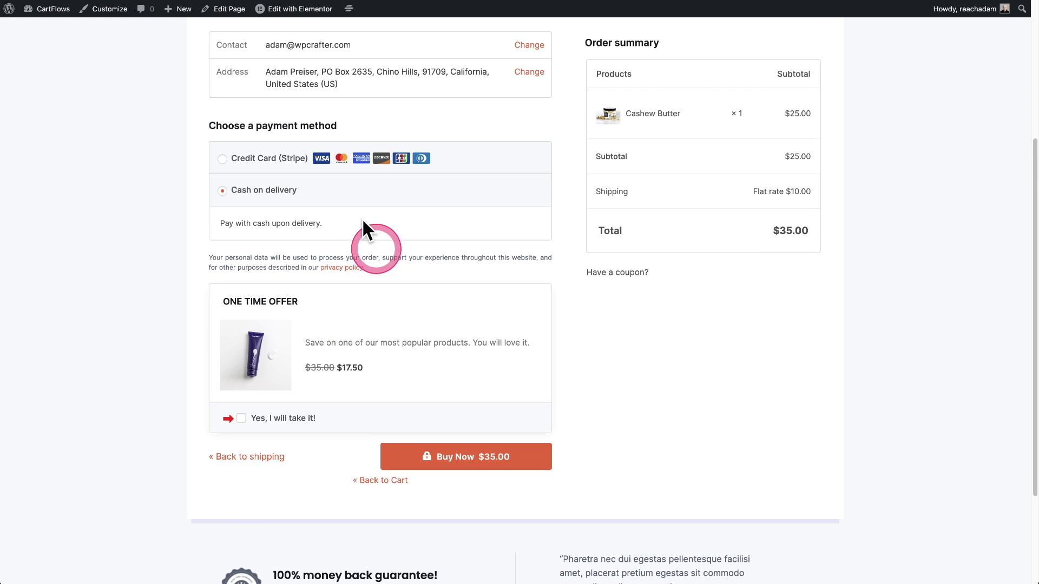
{"action": "left_click", "coordinate": [471, 471]}
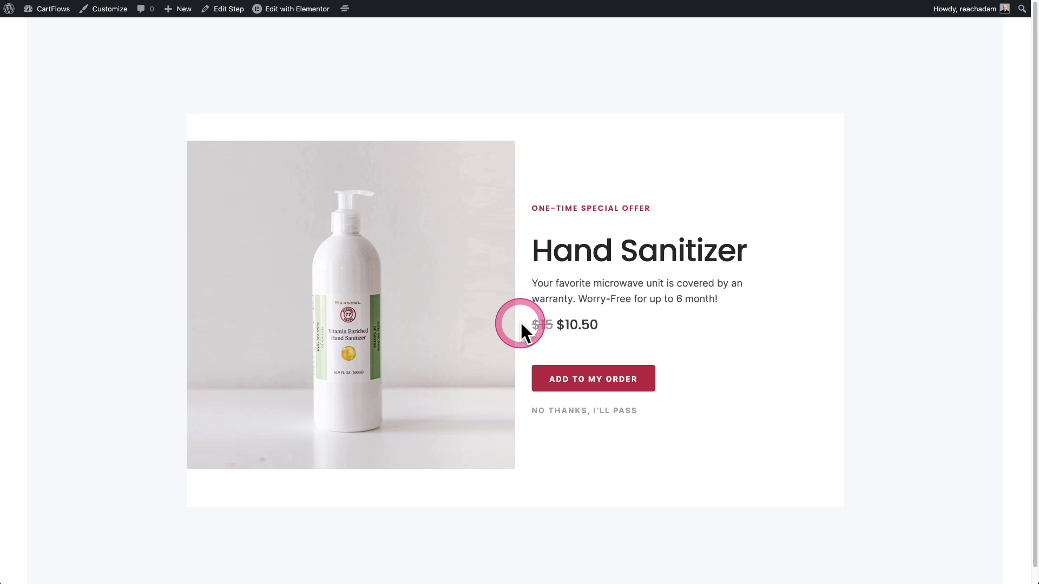
Add the $10.50 Hand Sanitizer offer to the order and review the thank-you page details
{"action": "left_click", "coordinate": [590, 383]}
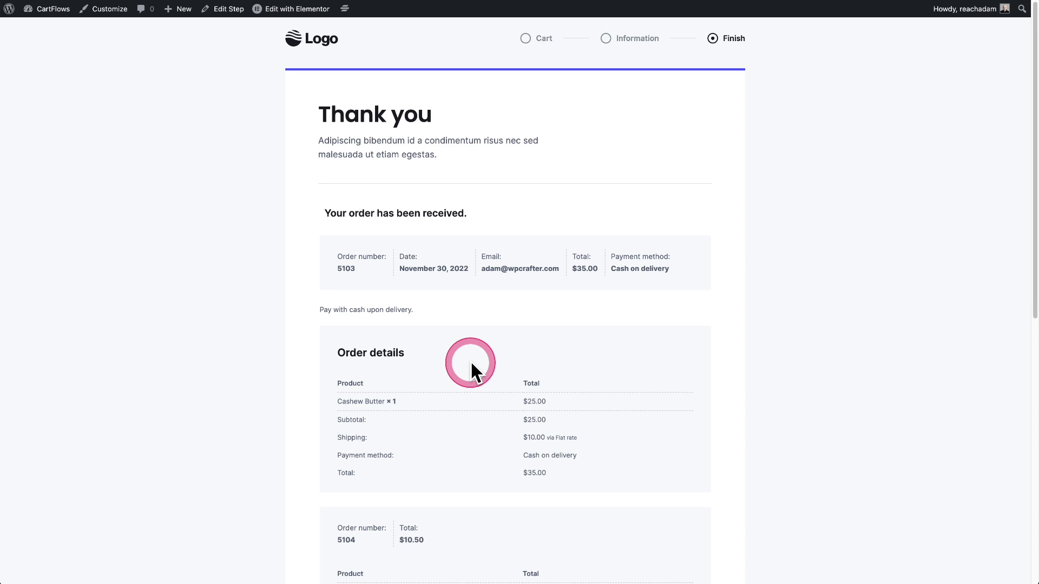
{"action": "scroll", "coordinate": [471, 363], "scroll_direction": "down", "scroll_amount": 3}
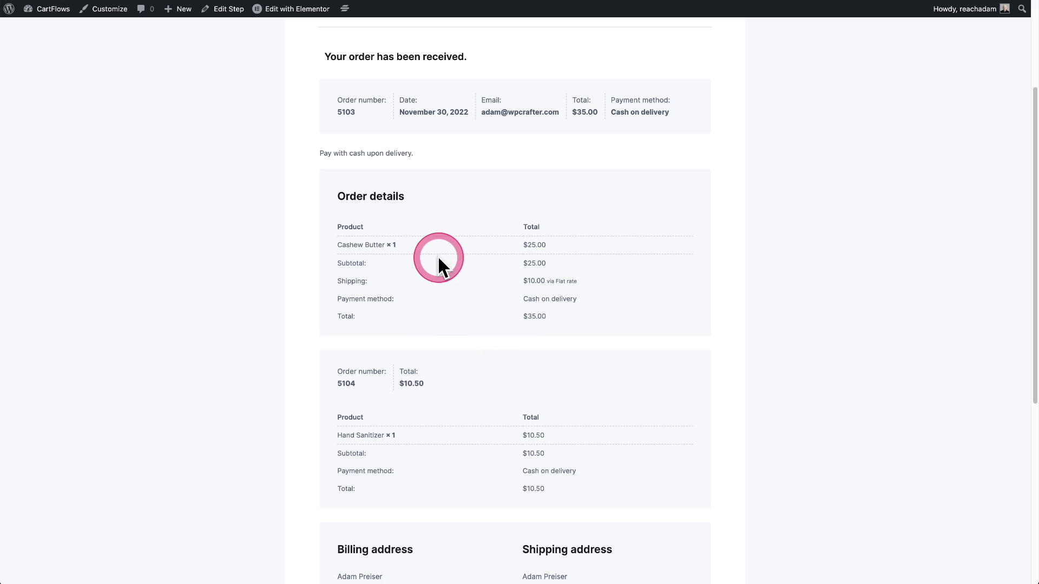
{"action": "scroll", "coordinate": [417, 330], "scroll_direction": "down", "scroll_amount": 3}
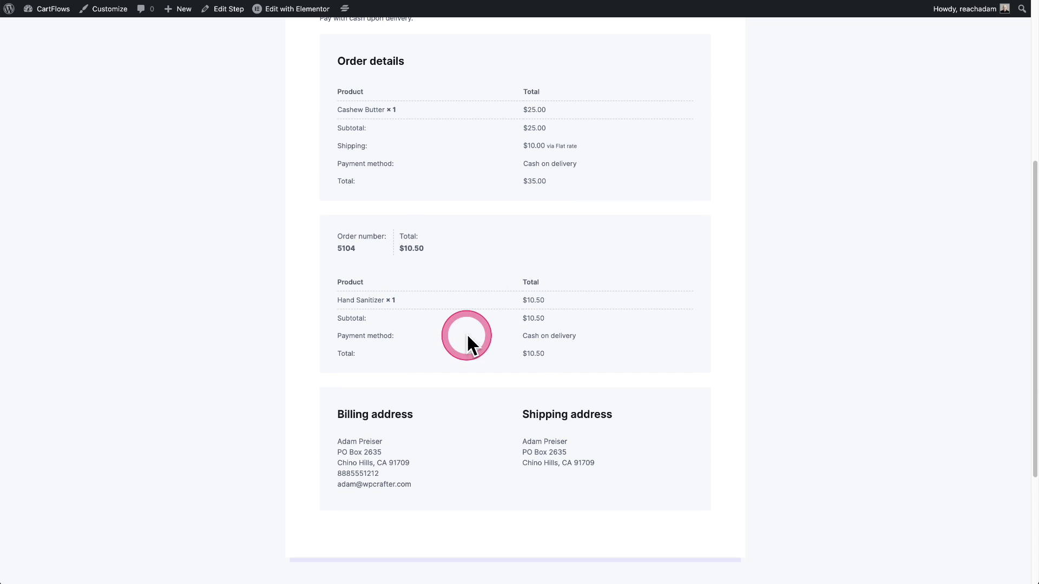